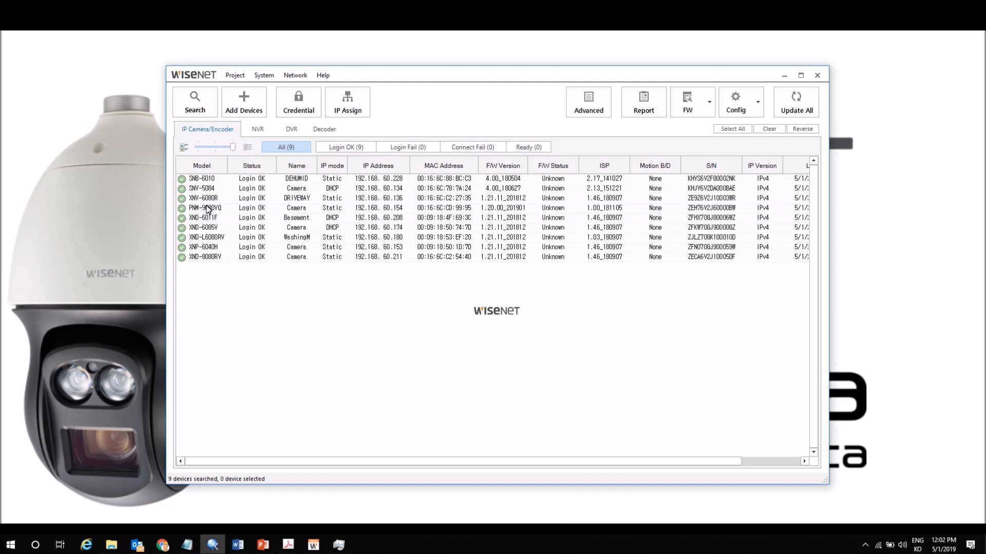
Select a camera row to show the configuration panel, then select all nine cameras.
{"action": "left_click", "coordinate": [334, 220]}
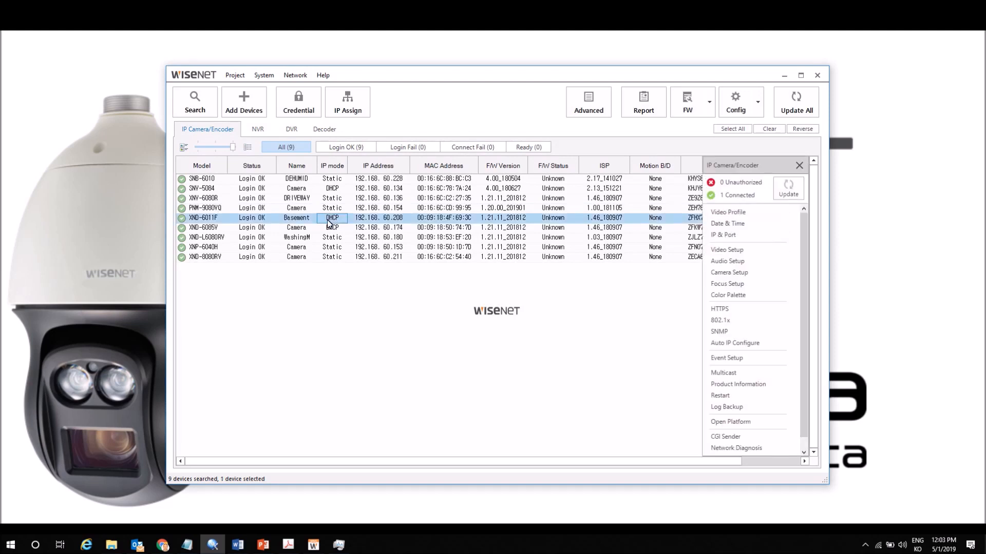
{"action": "left_click", "coordinate": [337, 227]}
{"action": "left_click", "coordinate": [341, 238]}
{"action": "left_click", "coordinate": [379, 239]}
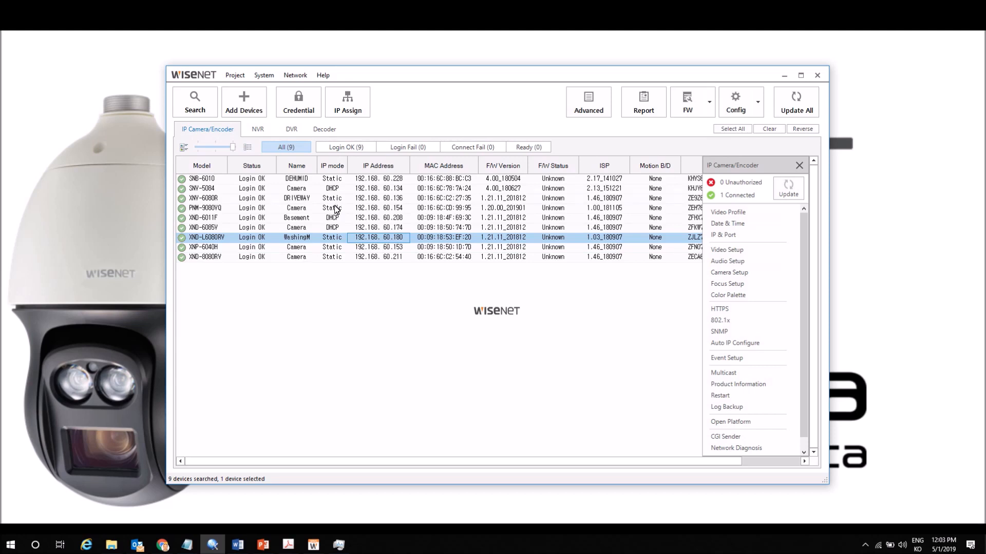
{"action": "key", "text": "ctrl+a"}
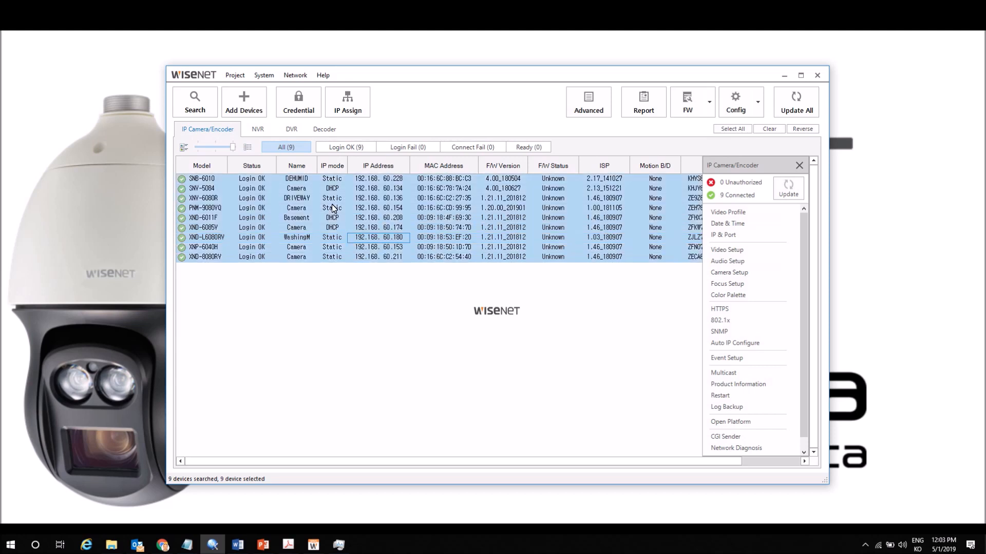
Apply the admin account's current password to all nine cameras and close the Credential dialog.
{"action": "left_click", "coordinate": [303, 115]}
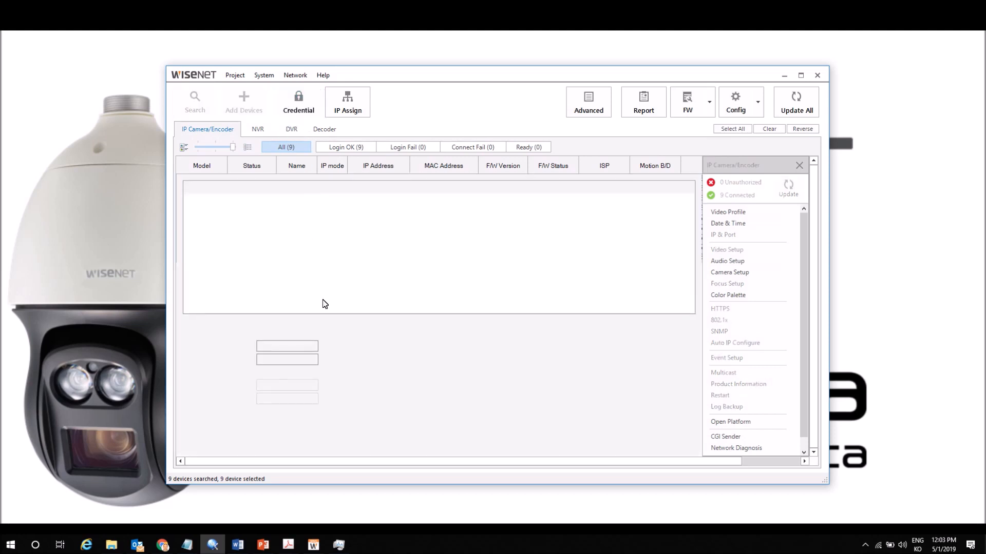
{"action": "left_click", "coordinate": [300, 358]}
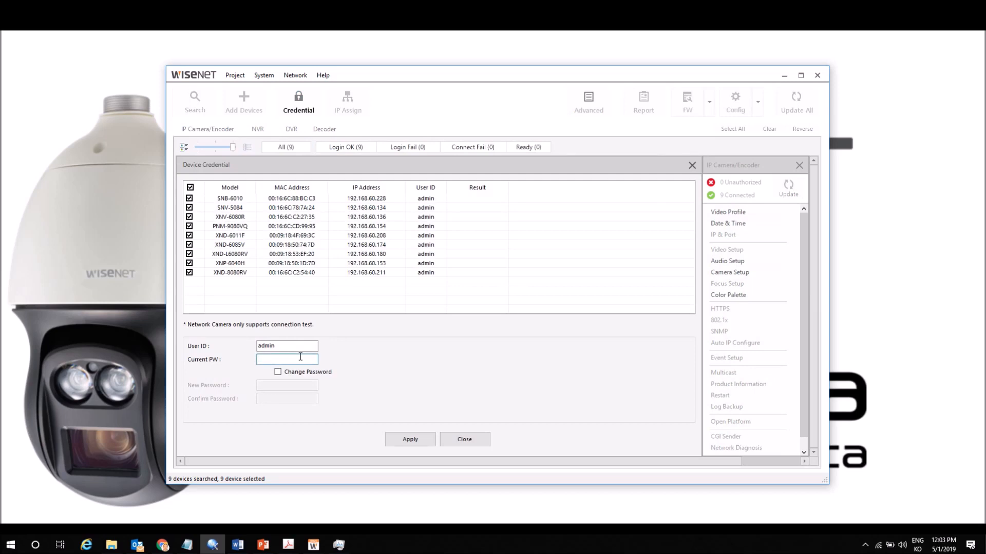
{"action": "type", "text": "**"}
{"action": "left_click", "coordinate": [432, 443]}
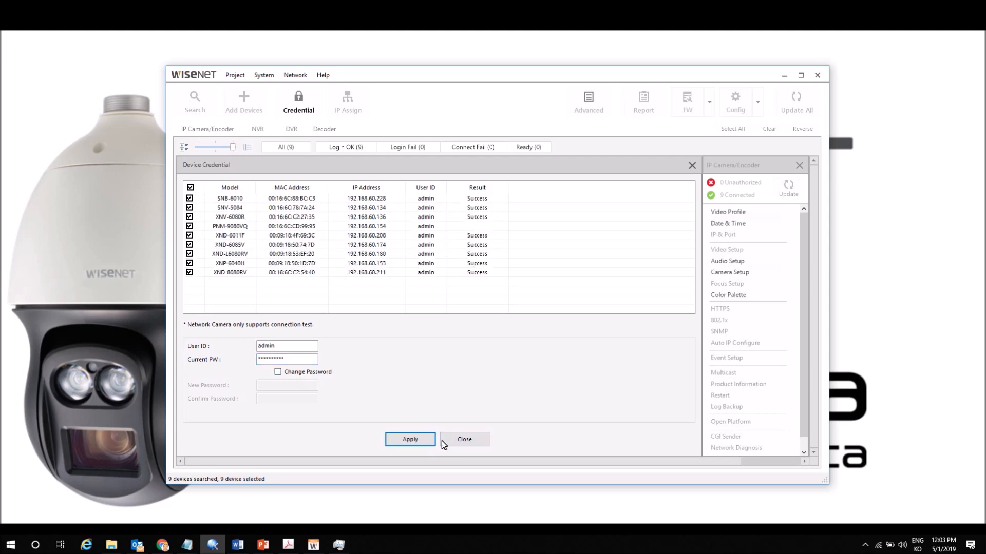
{"action": "left_click", "coordinate": [458, 443]}
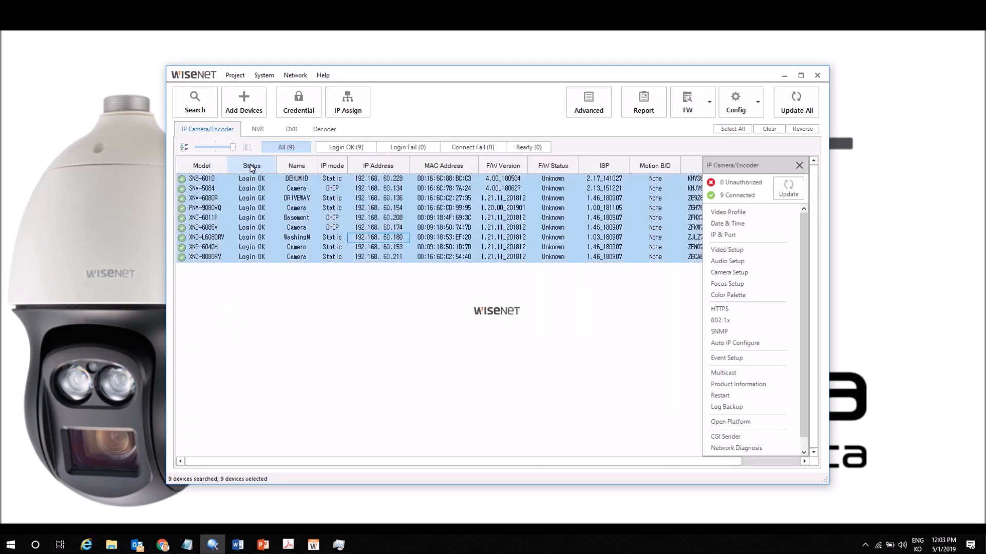
Assign SNV-5084 the fixed IP address 192.168.60.134 through IP Assign.
{"action": "left_click", "coordinate": [334, 190]}
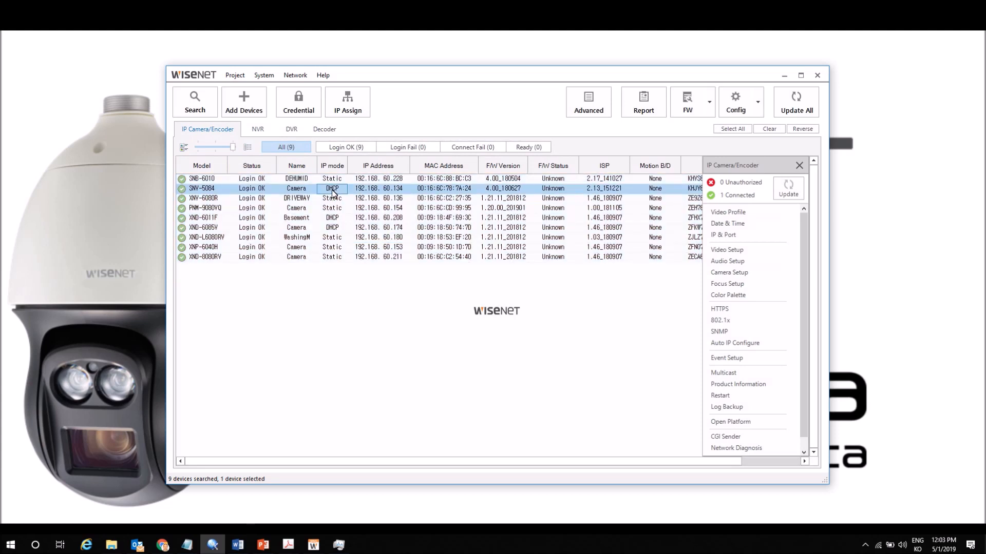
{"action": "left_click", "coordinate": [342, 114]}
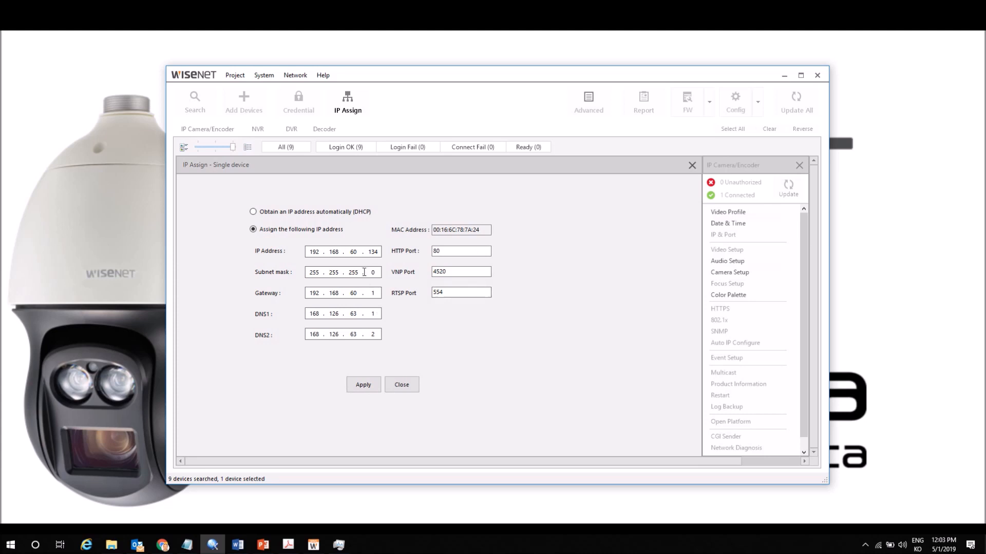
{"action": "left_click", "coordinate": [375, 393]}
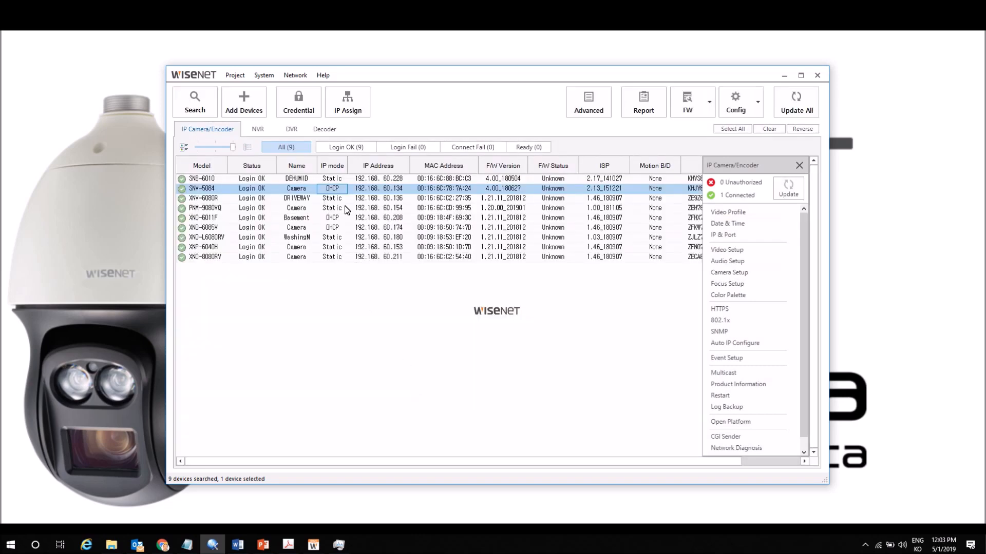
Simulate fixed addresses for all nine cameras starting at 192.168.60.100.
{"action": "key", "text": "ctrl+a"}
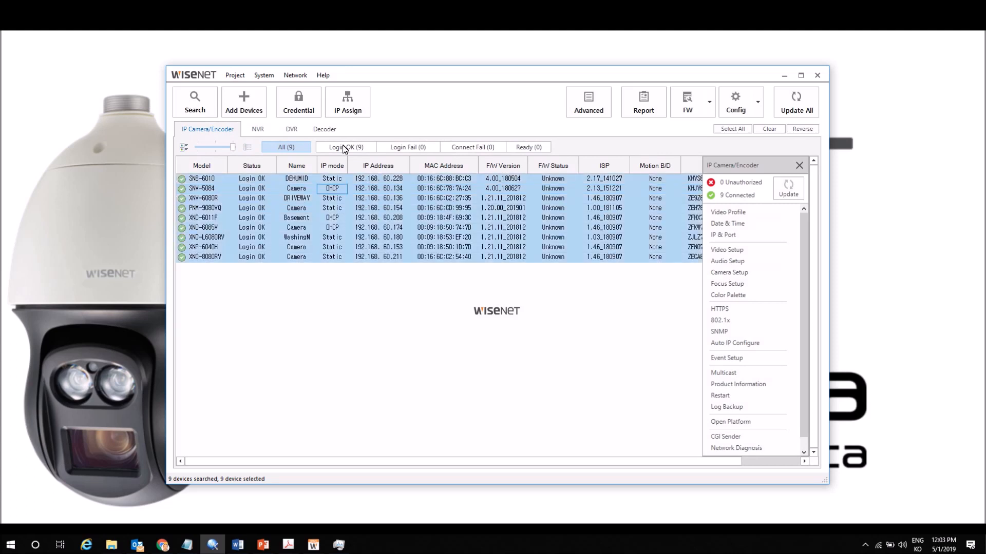
{"action": "left_click", "coordinate": [354, 114]}
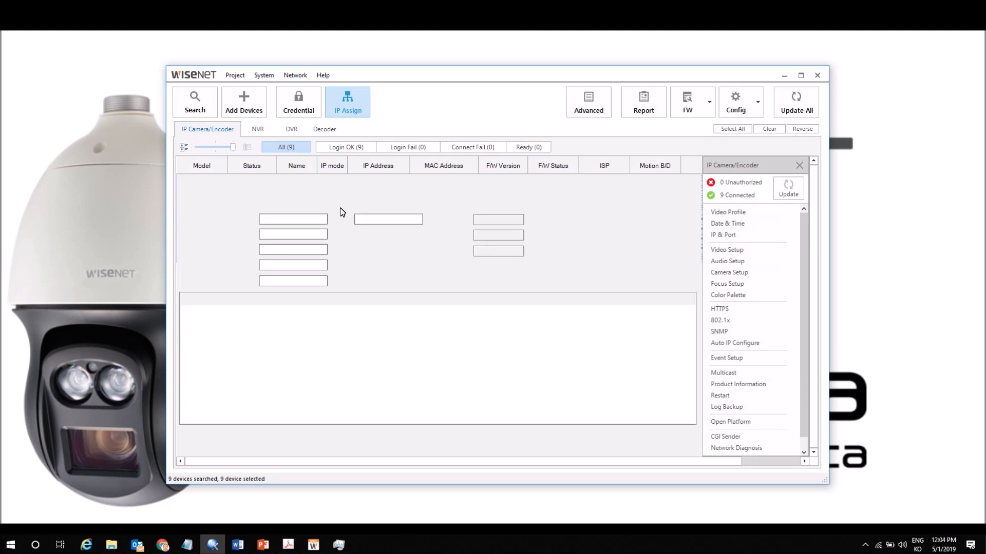
{"action": "left_click", "coordinate": [276, 203]}
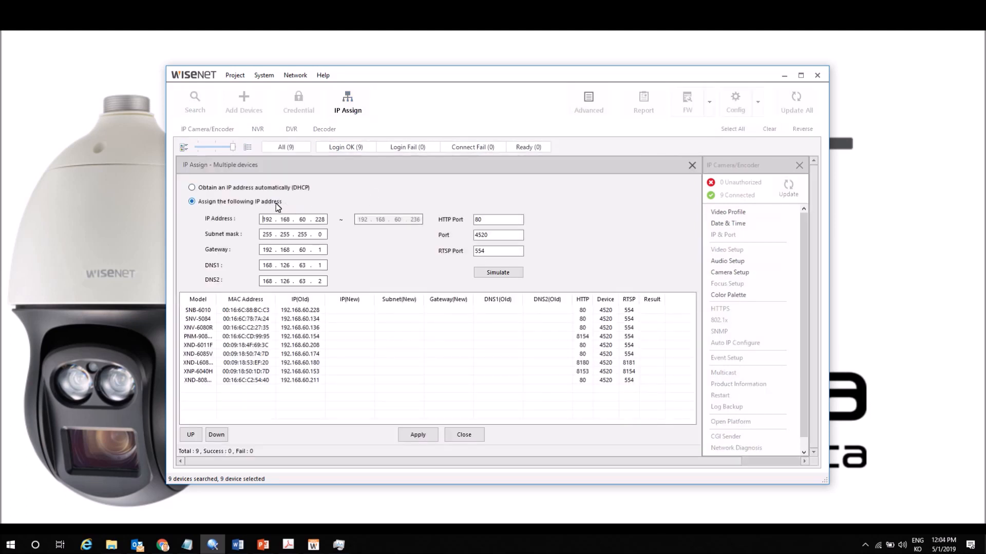
{"action": "double_click", "coordinate": [324, 220]}
{"action": "type", "text": "100"}
{"action": "left_click", "coordinate": [490, 275]}
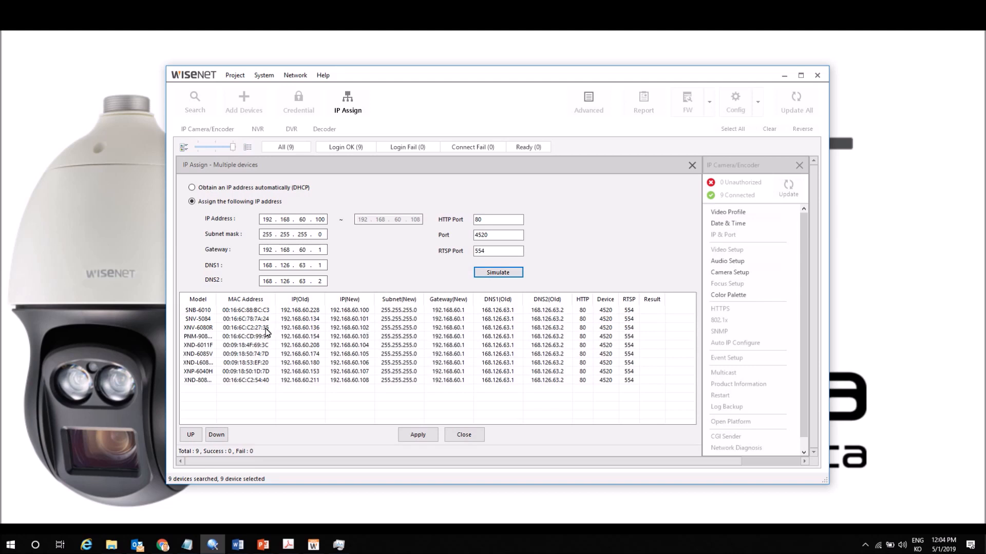
Move XNV-6080R to the top so it simulates as 192.168.60.100, then close IP Assign.
{"action": "left_click", "coordinate": [207, 328]}
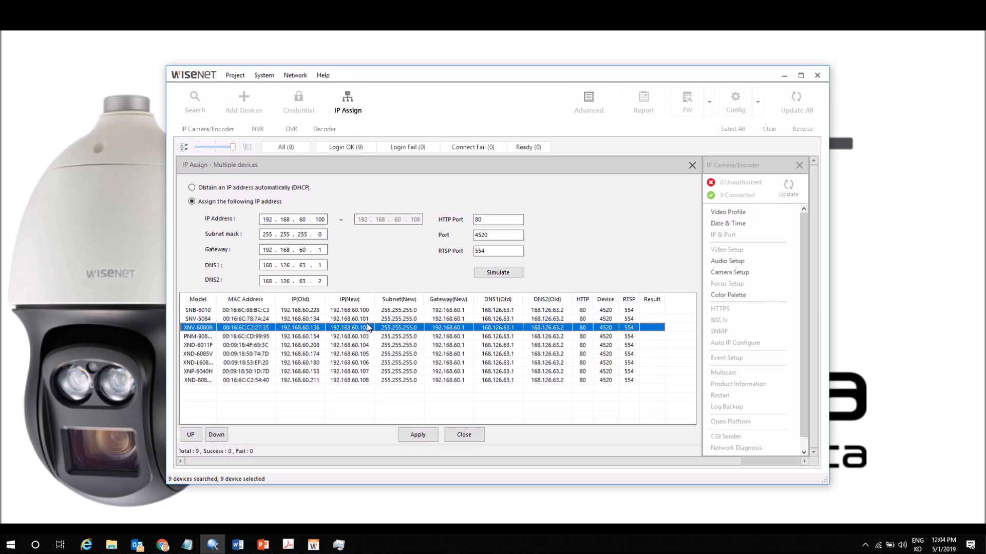
{"action": "left_click", "coordinate": [190, 435]}
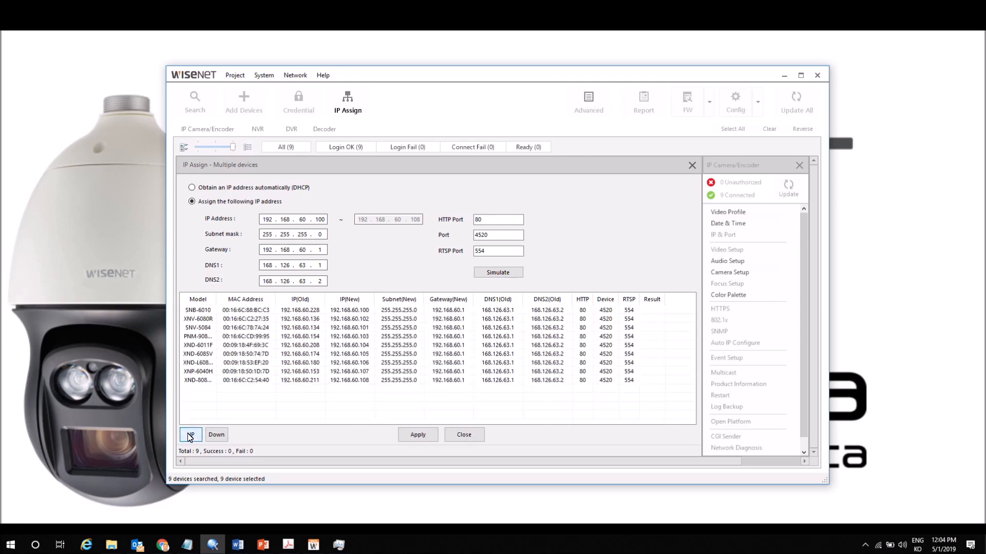
{"action": "left_click", "coordinate": [191, 435]}
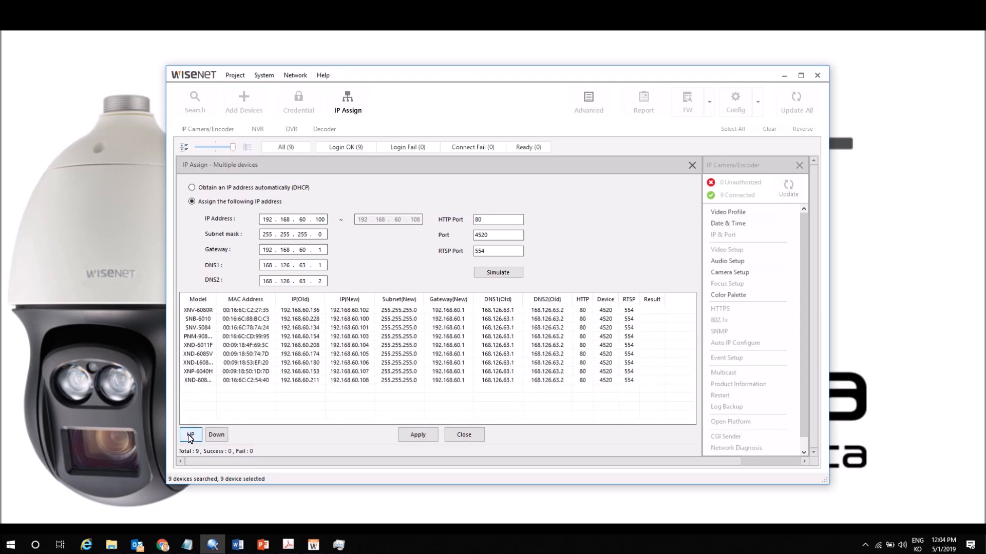
{"action": "left_click", "coordinate": [488, 276]}
{"action": "left_click", "coordinate": [363, 311]}
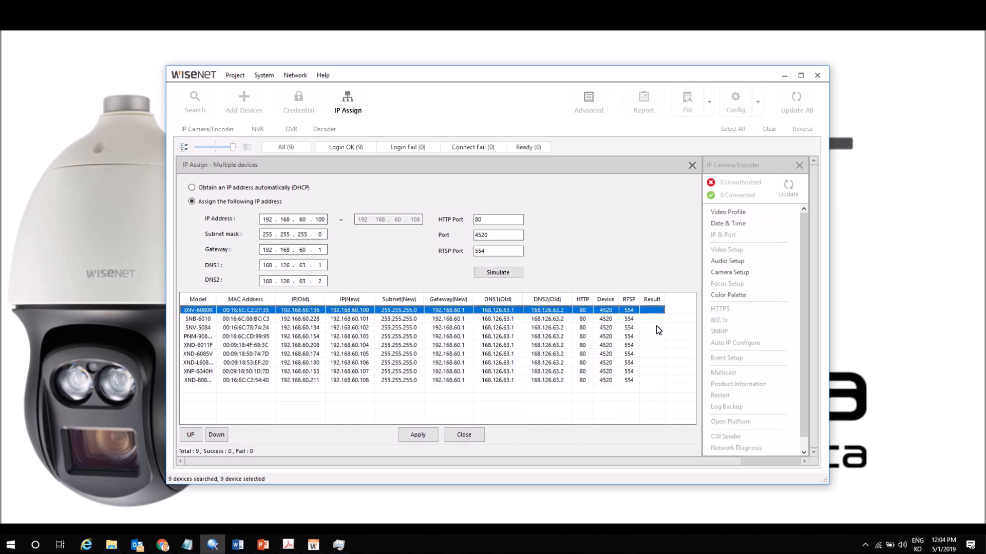
{"action": "left_click", "coordinate": [470, 436]}
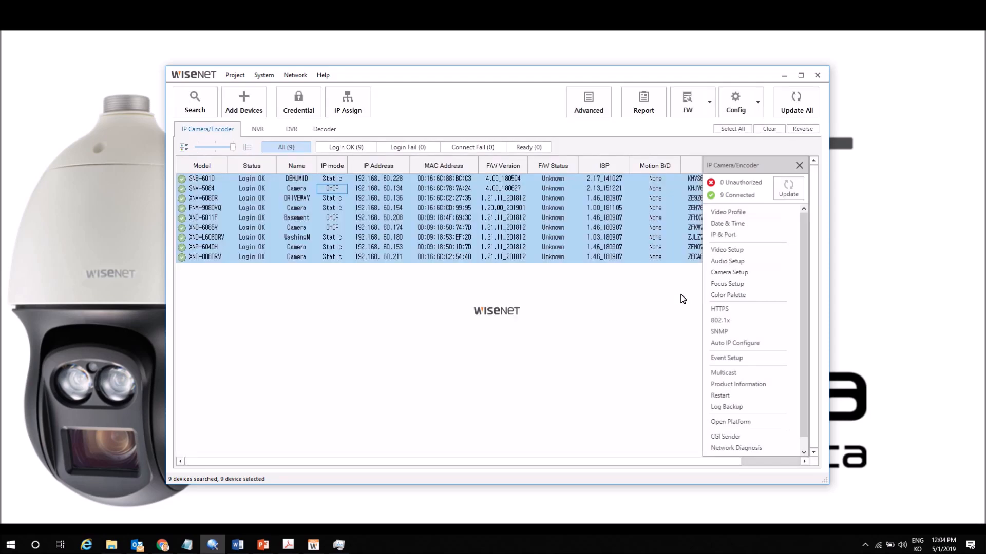
Open Camera Setup for XNV-6080R, keeping 192.168.60.136 as the display device.
{"action": "left_click", "coordinate": [729, 273]}
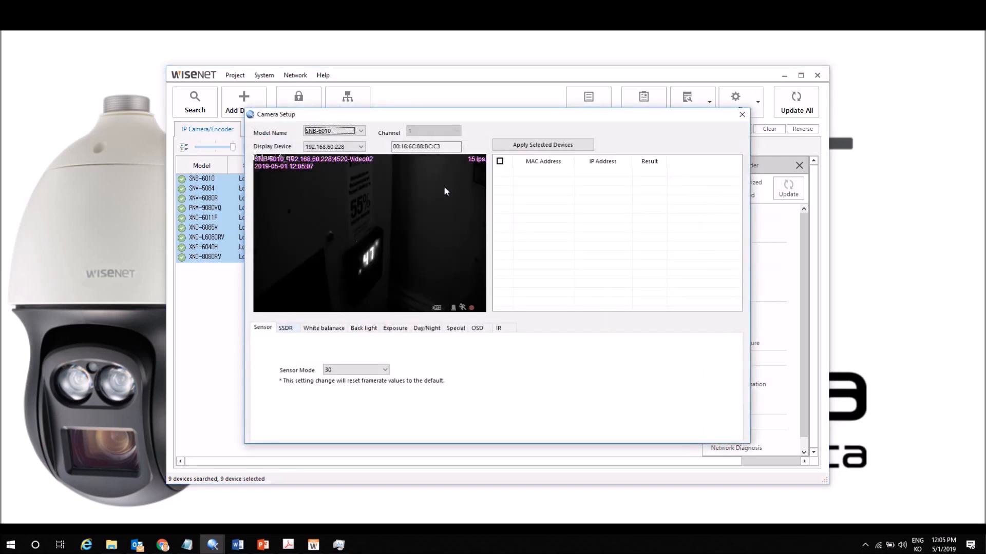
{"action": "left_click", "coordinate": [362, 131]}
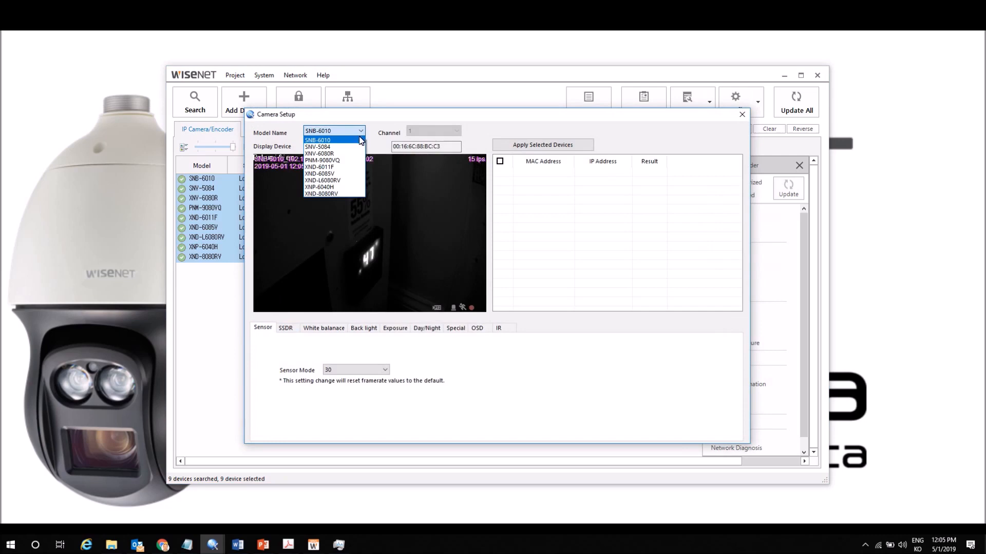
{"action": "left_click", "coordinate": [339, 154]}
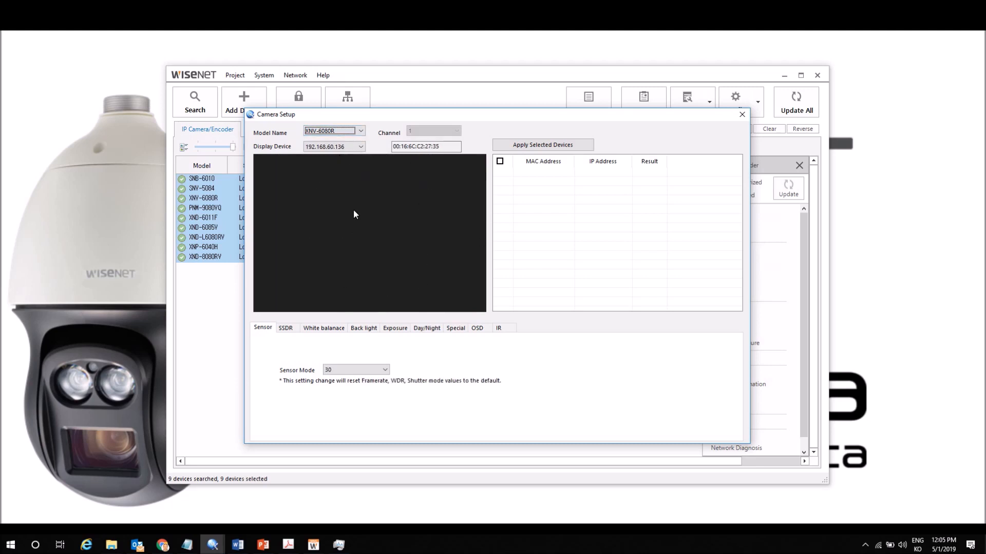
{"action": "left_click", "coordinate": [362, 147]}
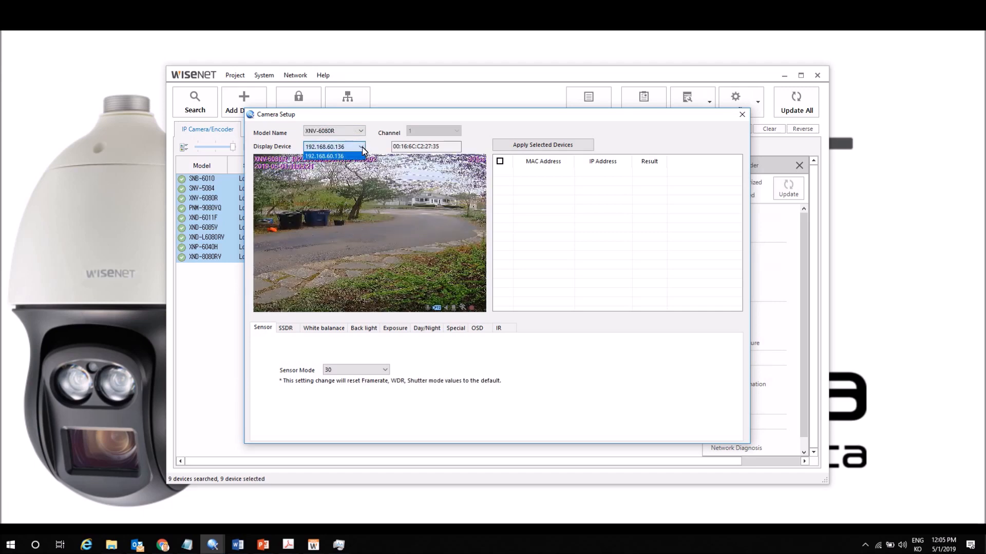
{"action": "left_click", "coordinate": [362, 147]}
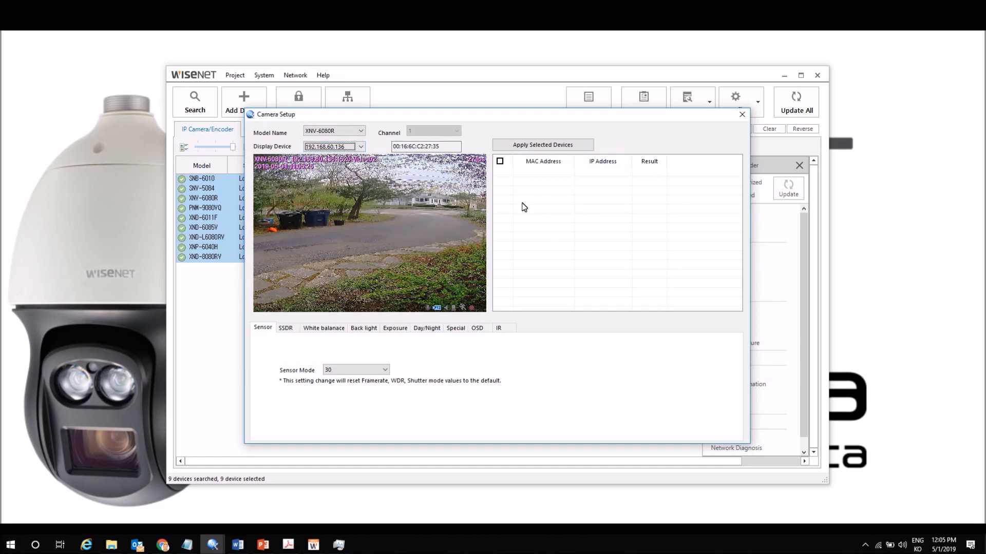
Review the SSDR, white balance, backlight and exposure settings, then close Camera Setup.
{"action": "left_click", "coordinate": [288, 329]}
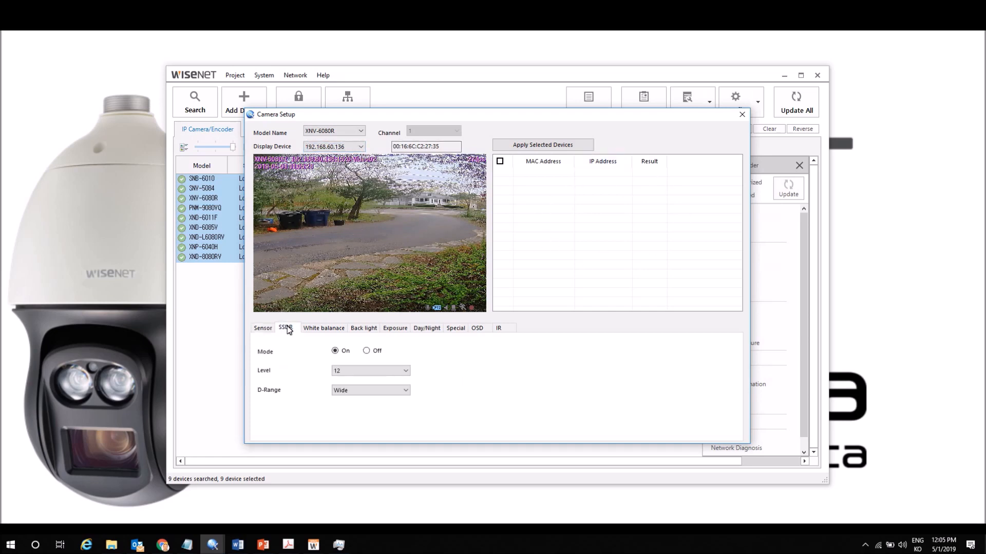
{"action": "left_click", "coordinate": [314, 330]}
{"action": "left_click", "coordinate": [366, 335]}
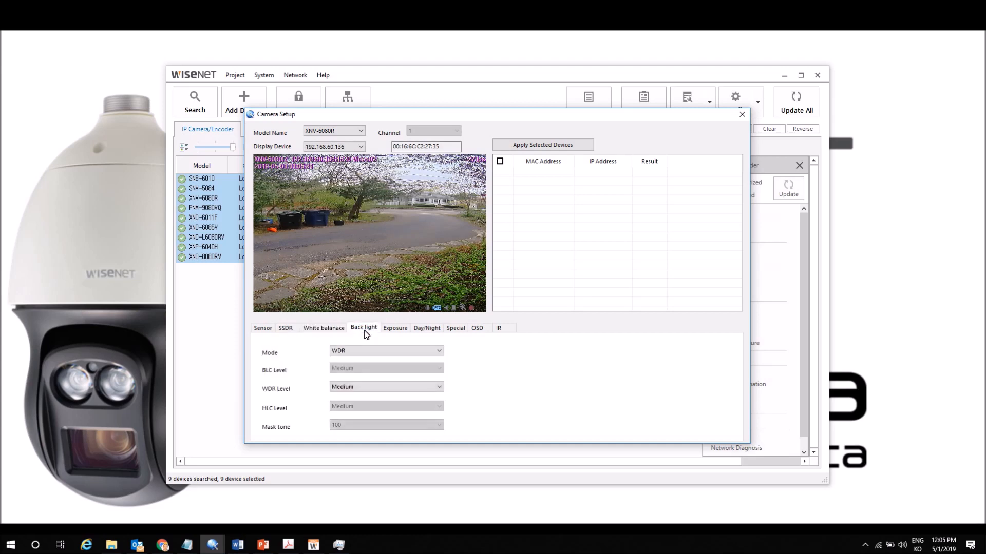
{"action": "left_click", "coordinate": [393, 330]}
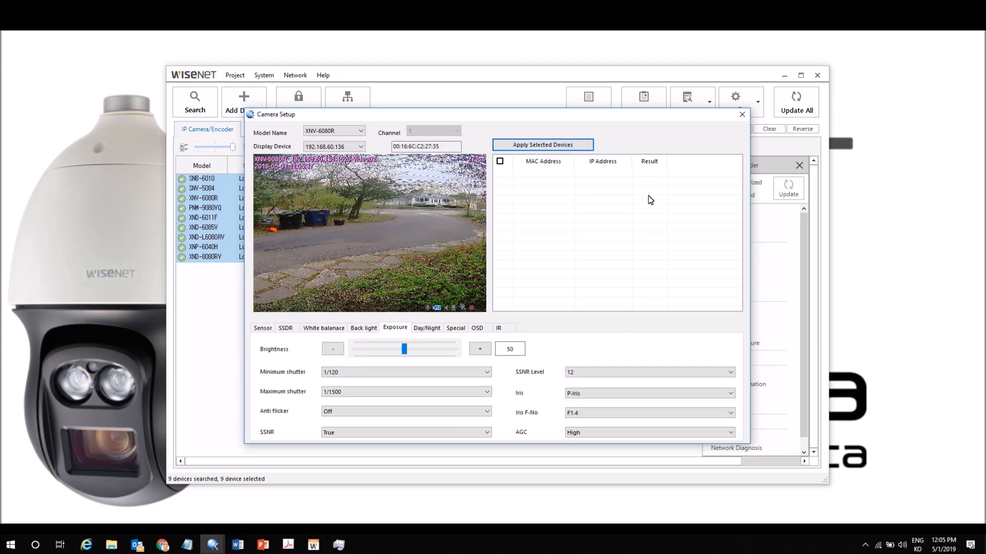
{"action": "left_click", "coordinate": [742, 115]}
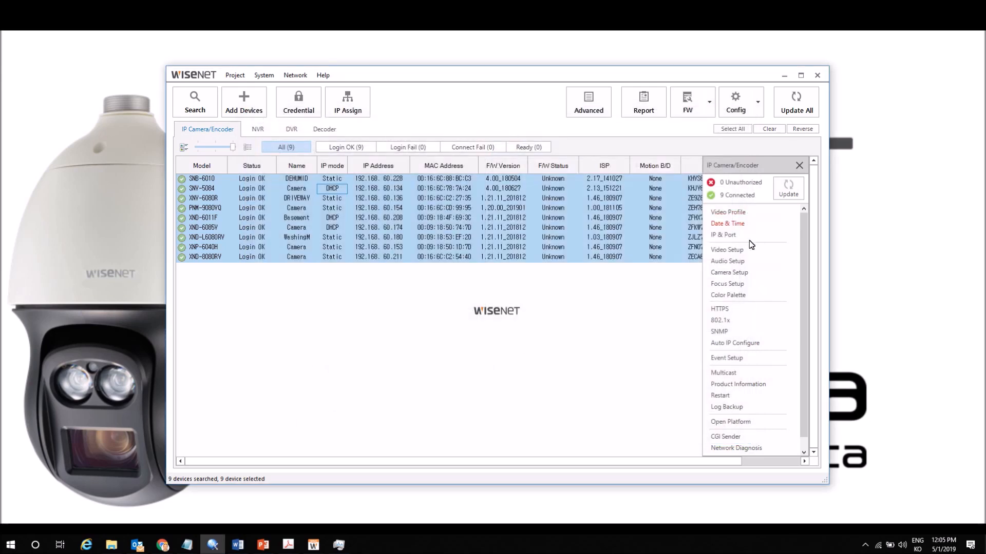
Check SNV-5084's options in Focus Setup, close it, and bring up Event Setup.
{"action": "left_click", "coordinate": [740, 287]}
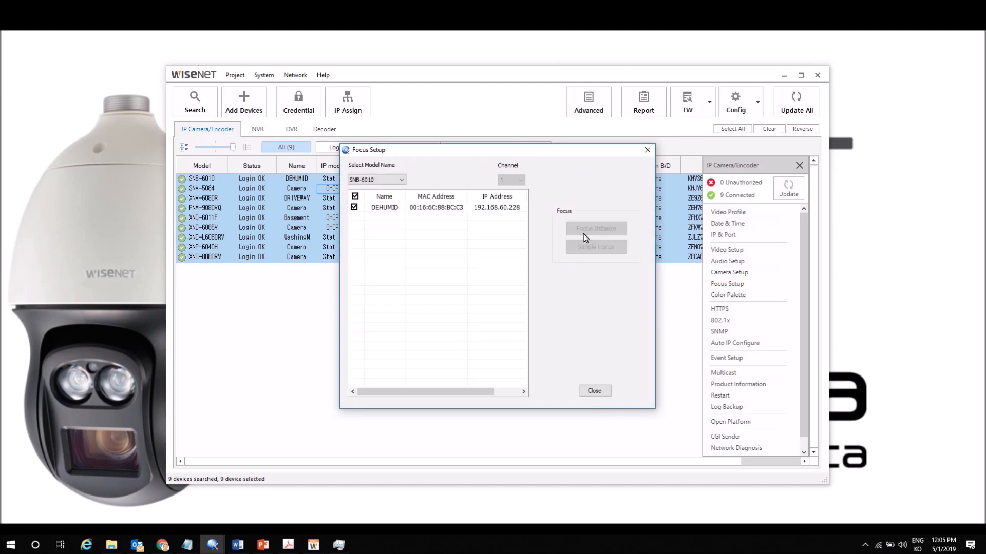
{"action": "left_click", "coordinate": [370, 181]}
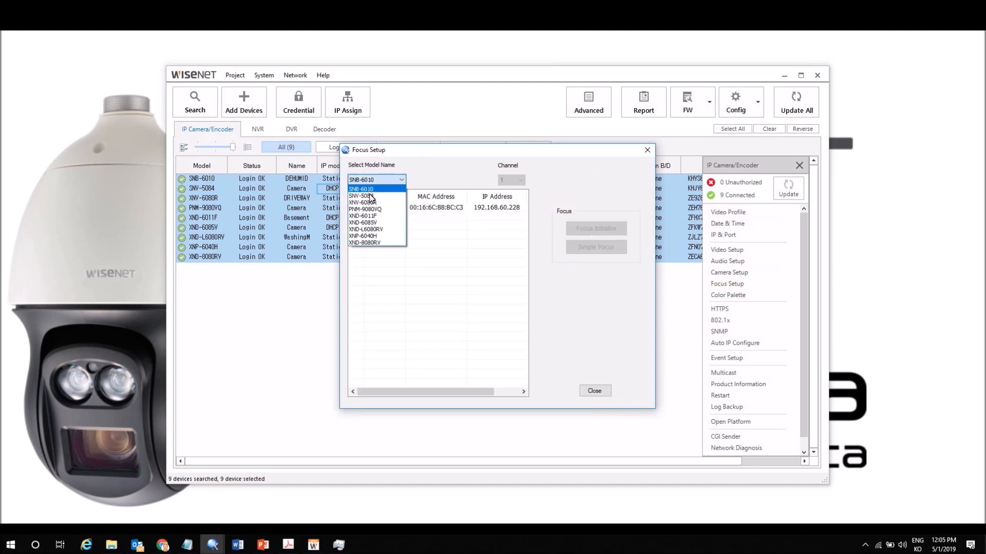
{"action": "left_click", "coordinate": [371, 197]}
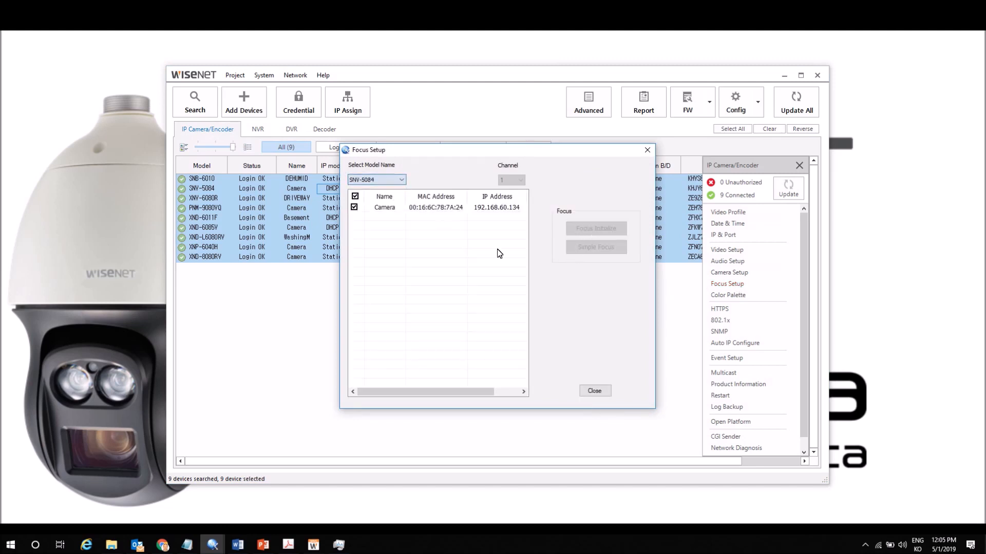
{"action": "left_click", "coordinate": [594, 391]}
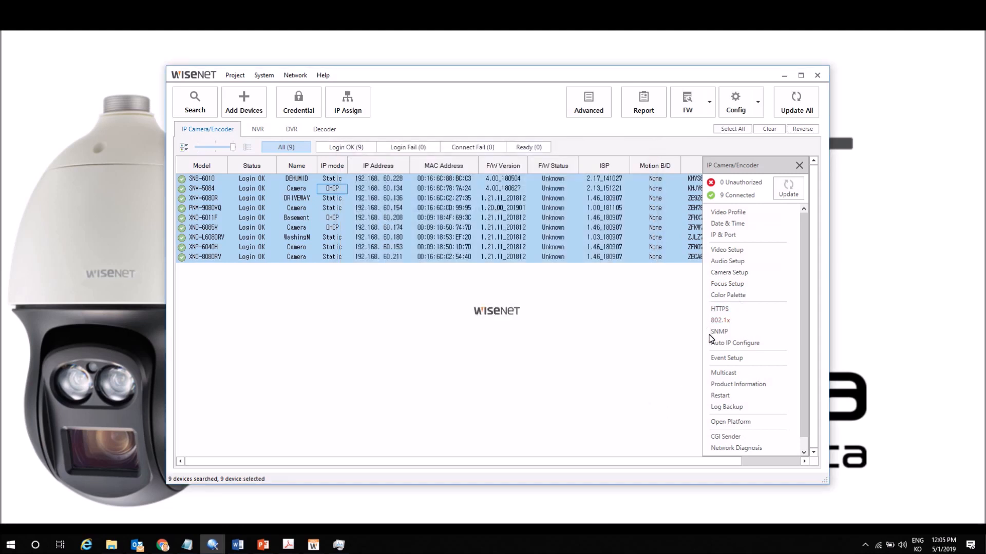
{"action": "left_click", "coordinate": [723, 360]}
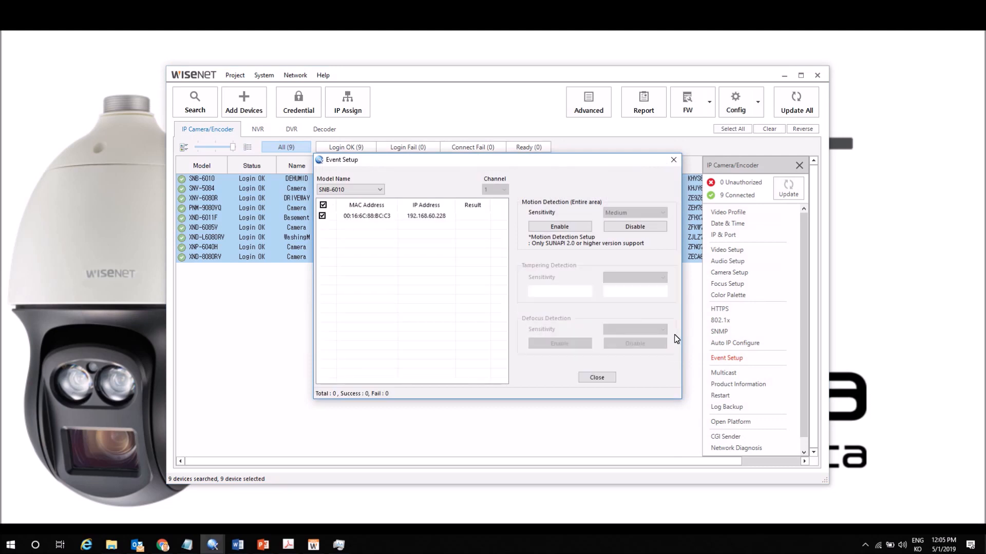
Try enabling Medium-sensitivity motion detection on XNV-6080R, which fails.
{"action": "left_click", "coordinate": [380, 190]}
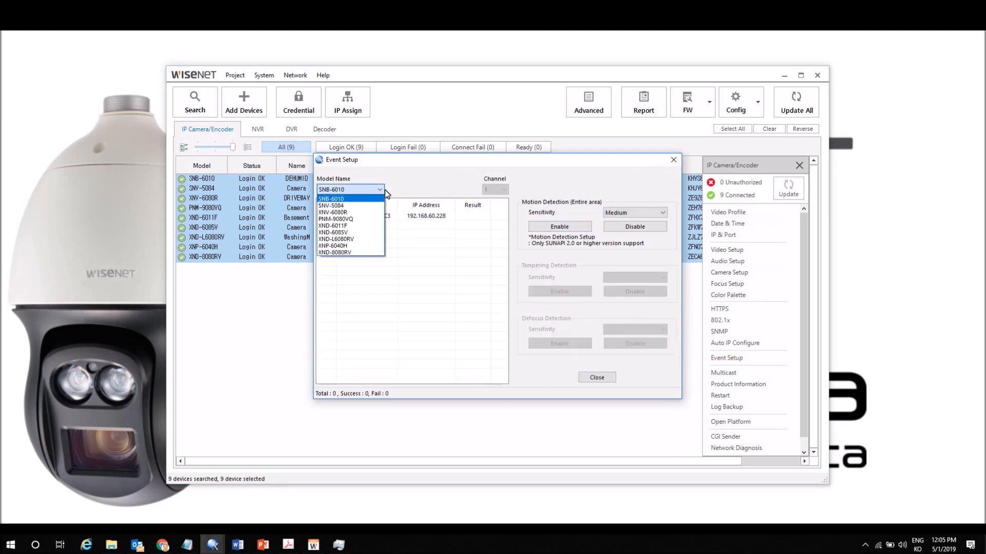
{"action": "left_click", "coordinate": [336, 212]}
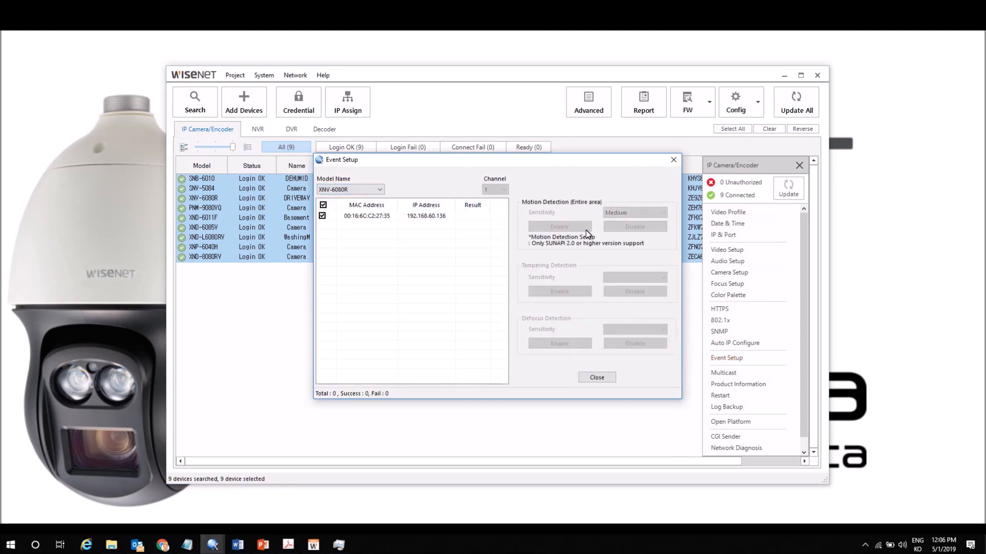
{"action": "left_click", "coordinate": [625, 211]}
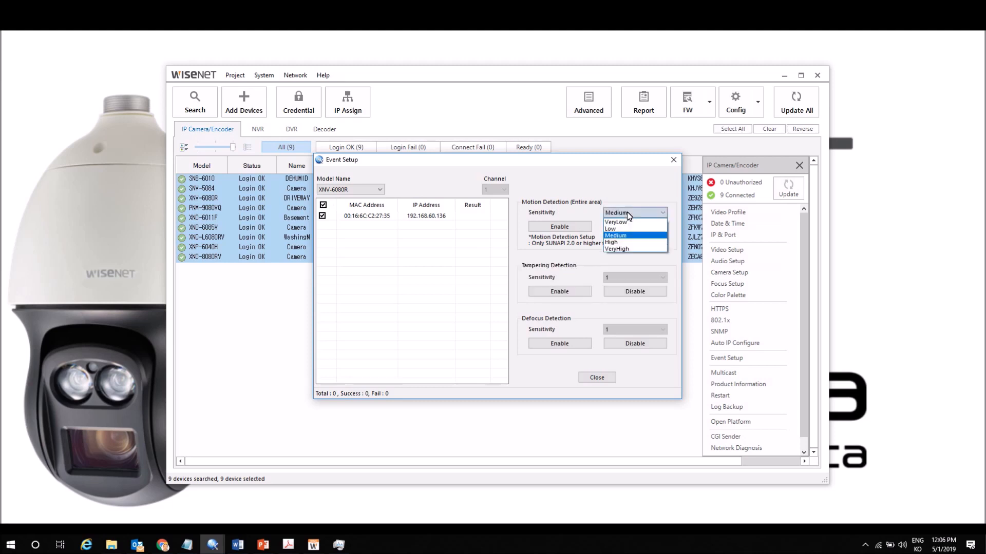
{"action": "left_click", "coordinate": [626, 211]}
{"action": "left_click", "coordinate": [578, 226]}
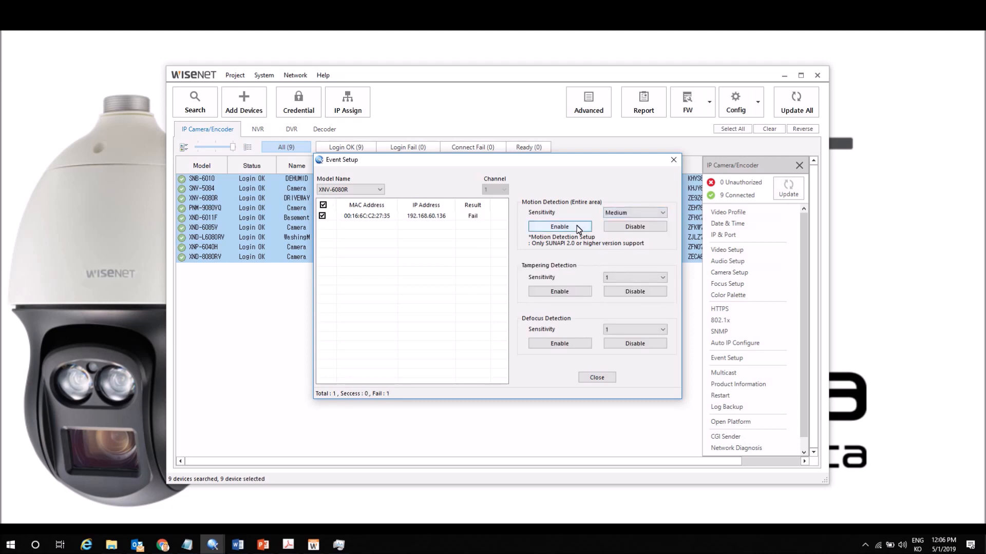
{"action": "left_click", "coordinate": [572, 226]}
Enable motion detection on XND-6011F successfully and close Event Setup.
{"action": "left_click", "coordinate": [354, 190]}
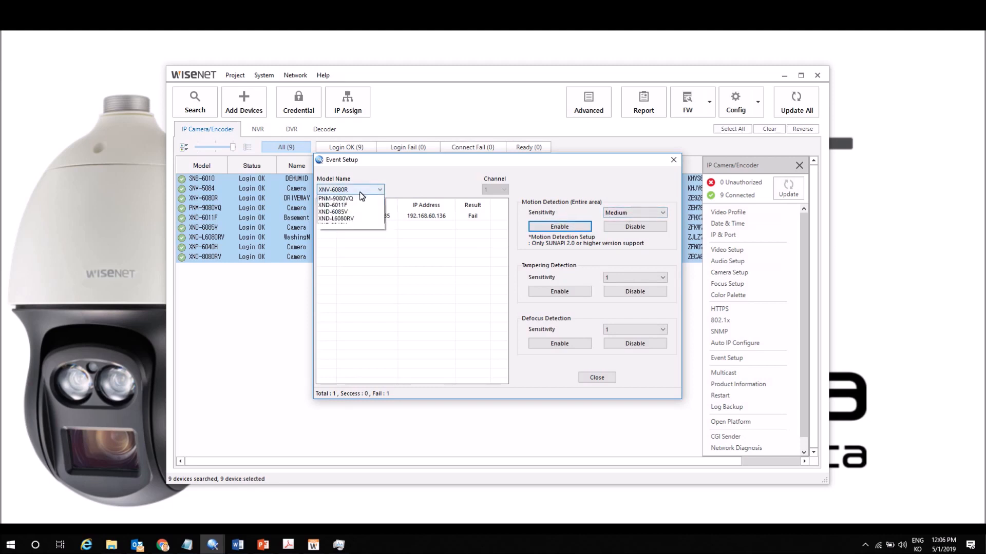
{"action": "left_click", "coordinate": [347, 226]}
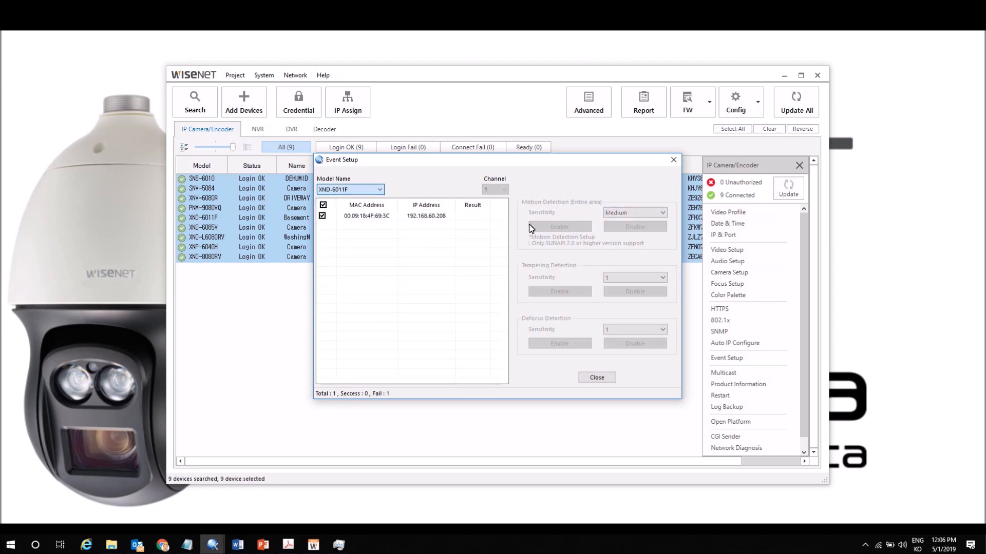
{"action": "left_click", "coordinate": [548, 229]}
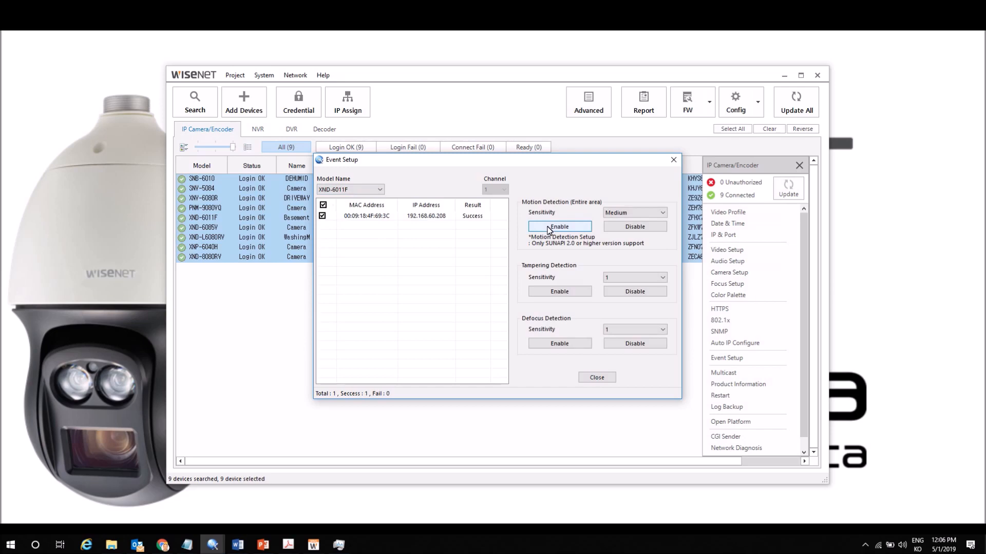
{"action": "left_click", "coordinate": [591, 379]}
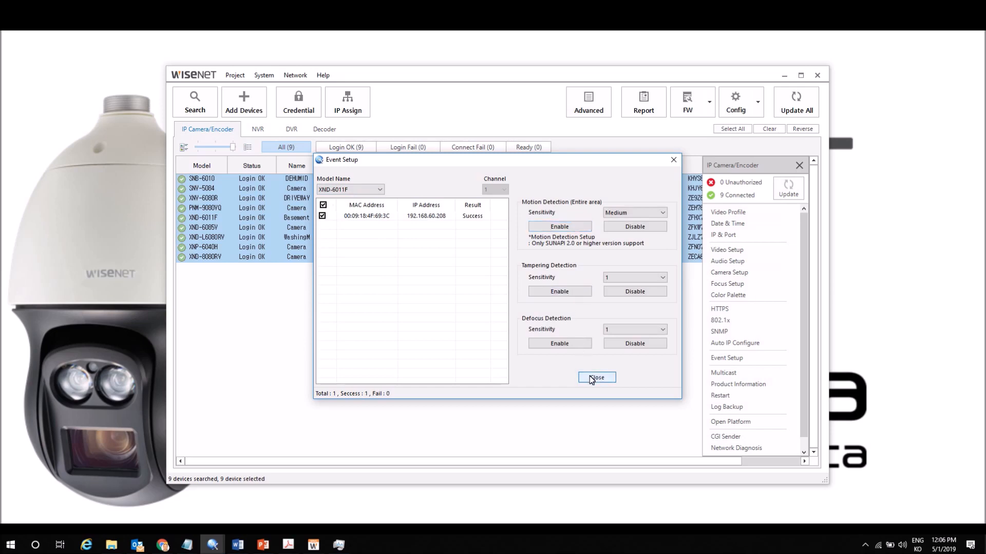
{"action": "left_click", "coordinate": [721, 396]}
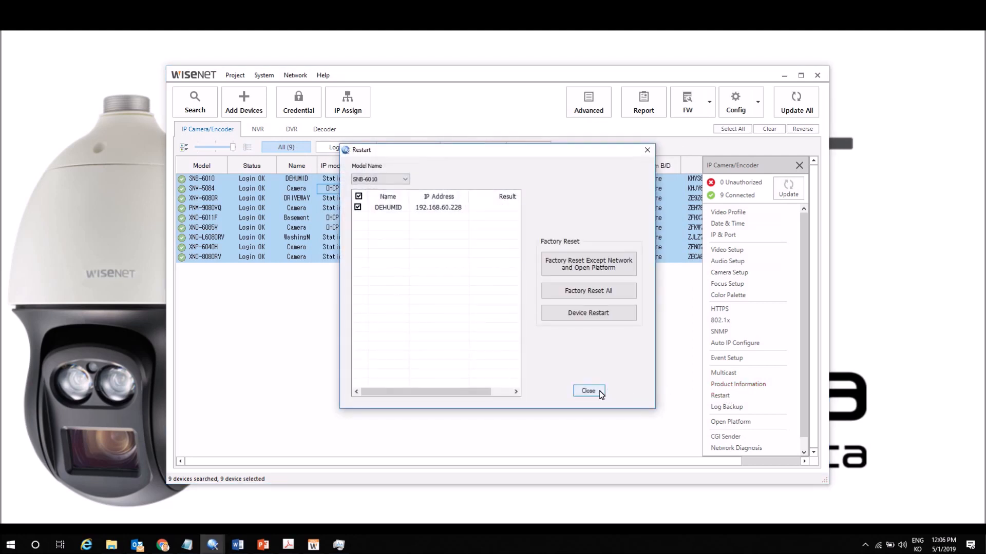
{"action": "left_click", "coordinate": [598, 390]}
{"action": "left_click", "coordinate": [717, 403]}
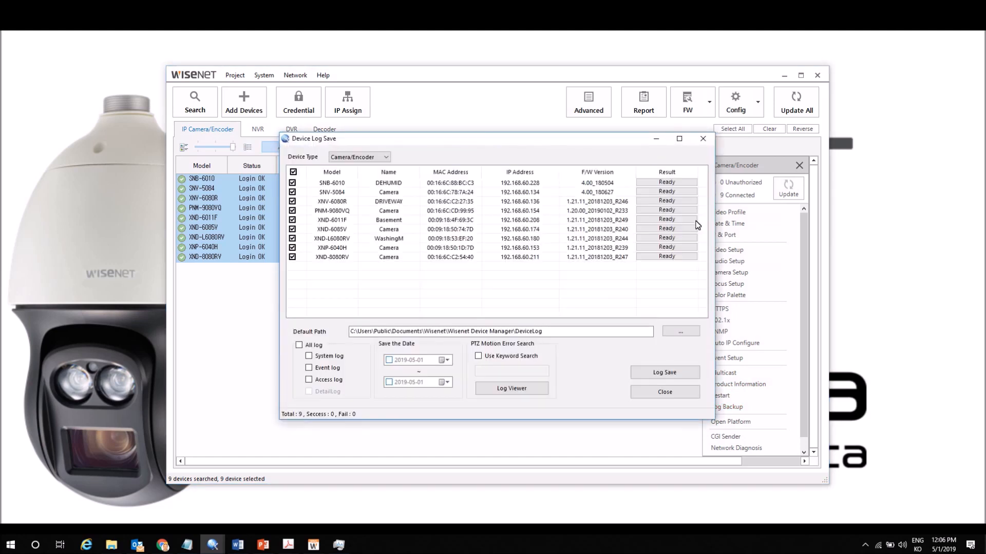
{"action": "left_click", "coordinate": [668, 392]}
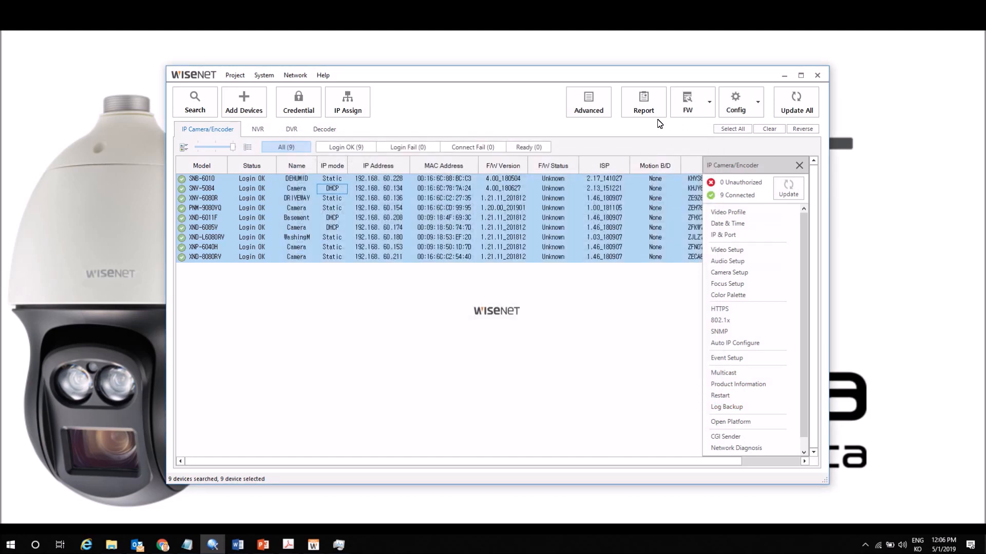
Review the nine-camera report with all categories ticked, close it, and show the FW options.
{"action": "left_click", "coordinate": [645, 104]}
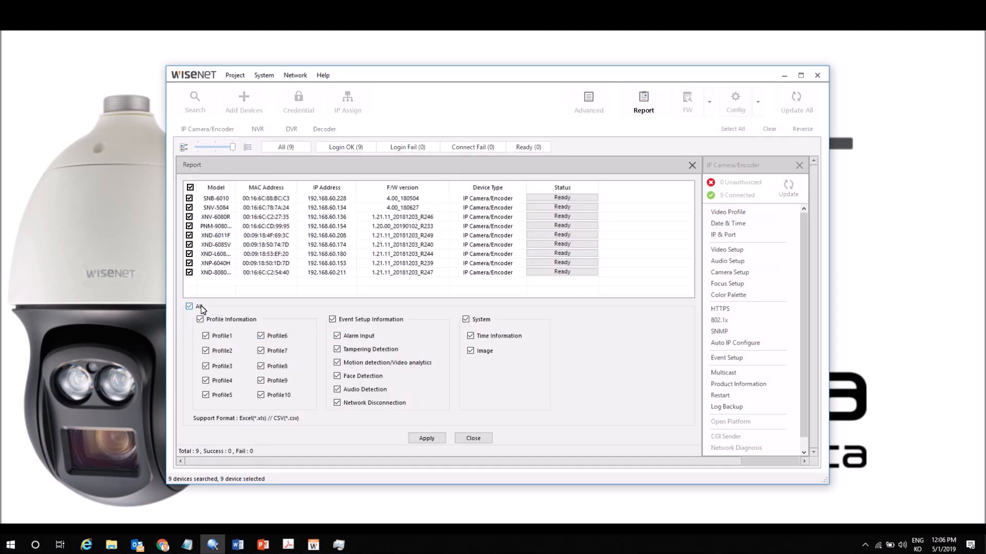
{"action": "left_click", "coordinate": [490, 437]}
{"action": "left_click", "coordinate": [708, 111]}
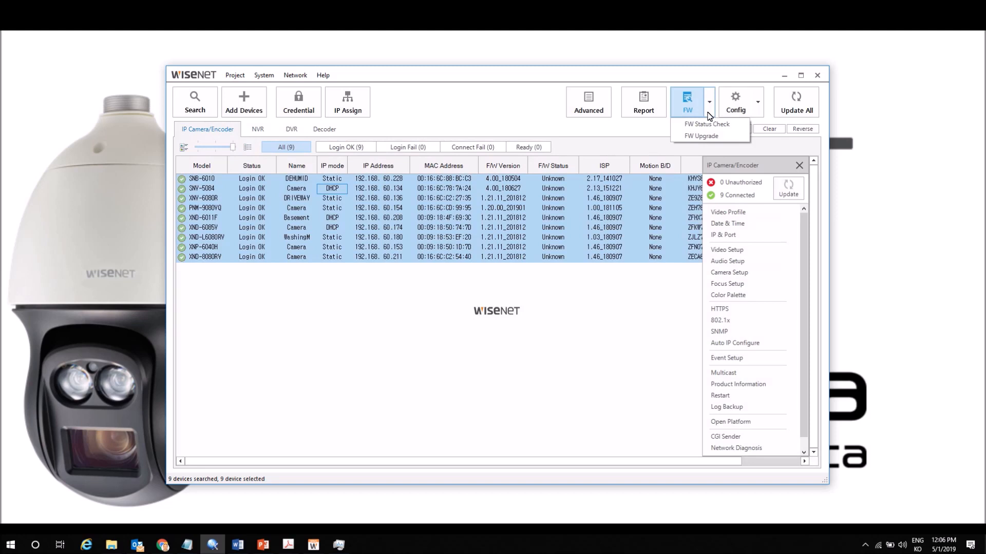
Open FW Upgrade from the FW menu and start downloading firmware for the cameras.
{"action": "left_click", "coordinate": [714, 75]}
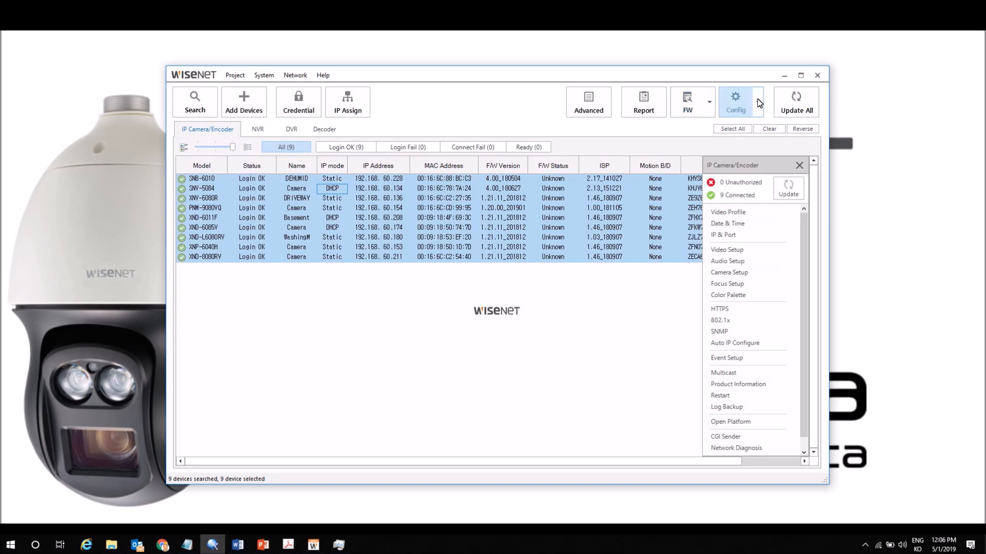
{"action": "left_click", "coordinate": [758, 105]}
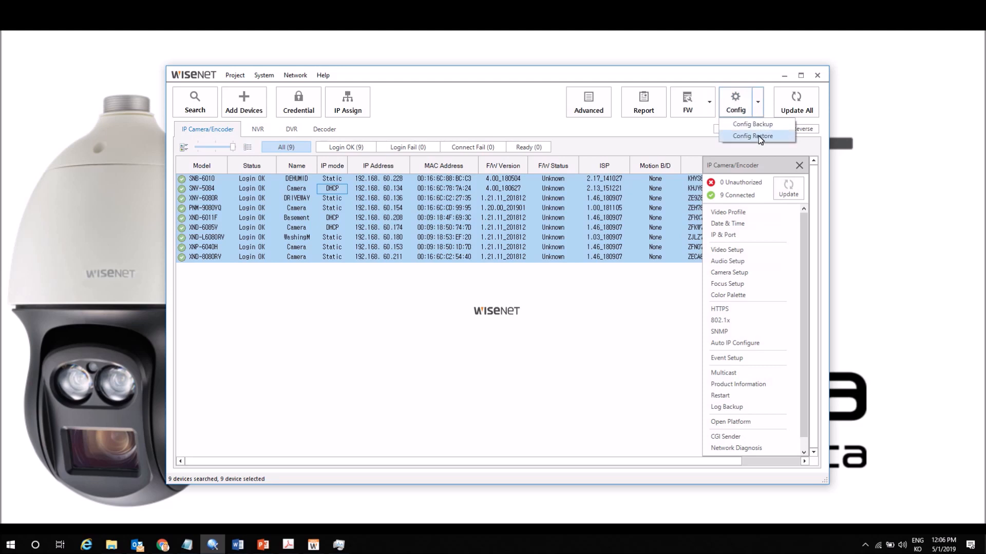
{"action": "left_click", "coordinate": [712, 132]}
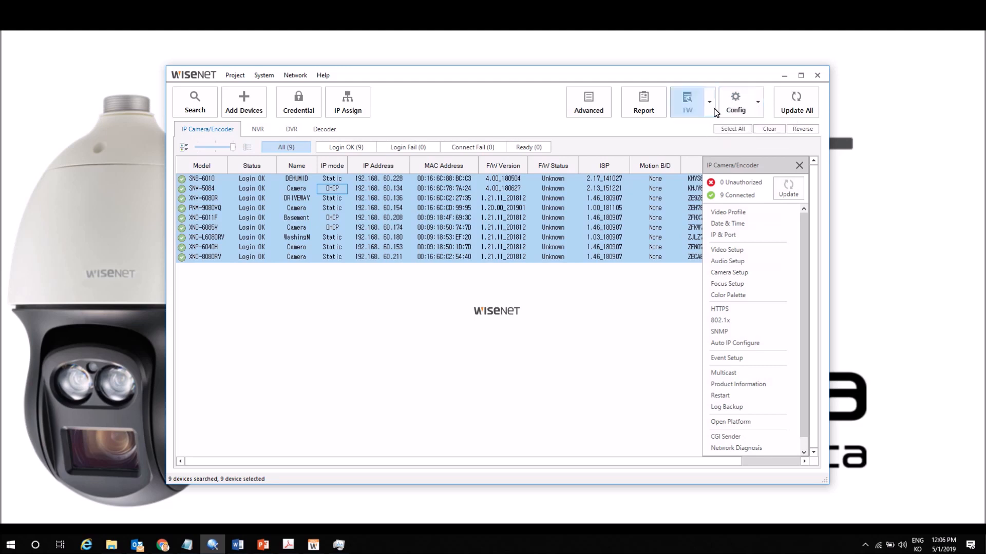
{"action": "left_click", "coordinate": [714, 110]}
{"action": "left_click", "coordinate": [713, 136]}
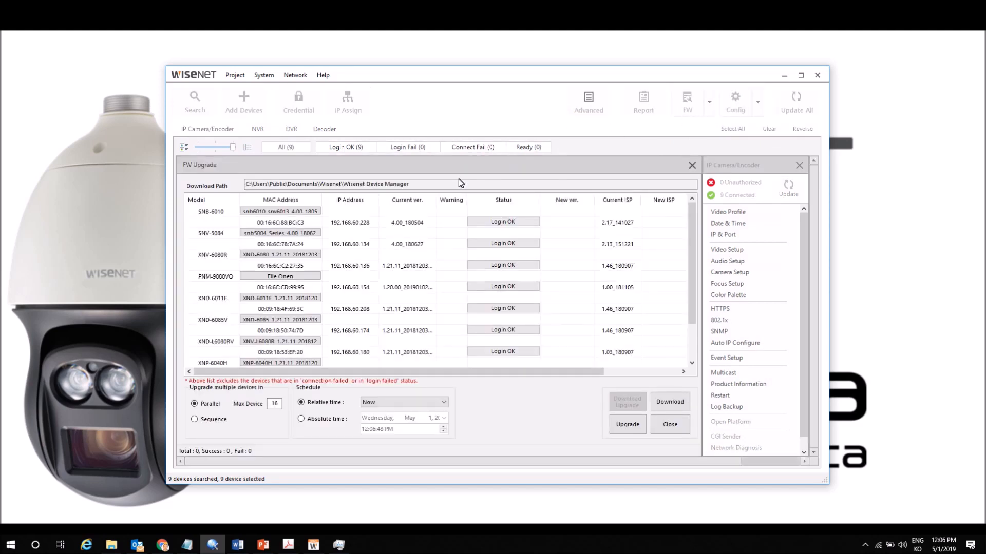
{"action": "left_click", "coordinate": [674, 403]}
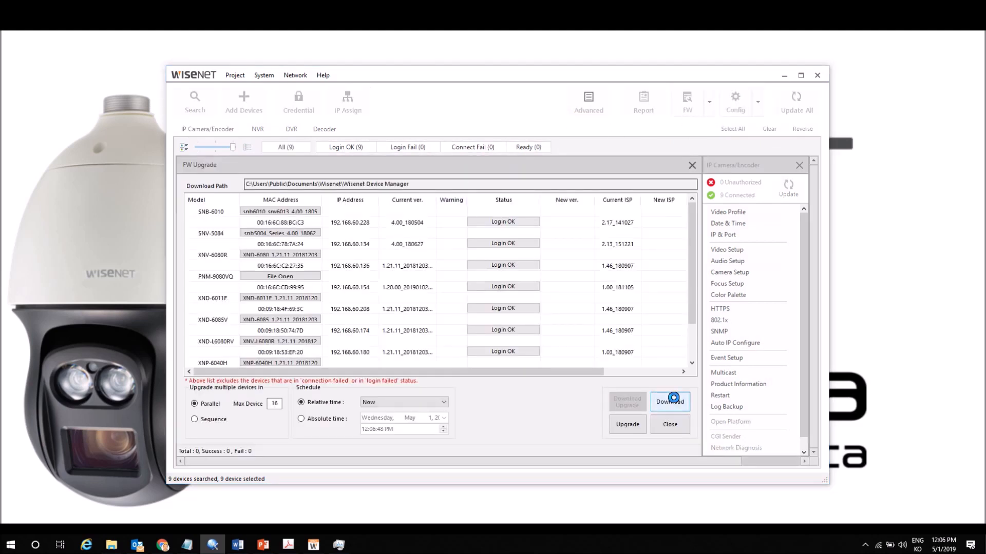